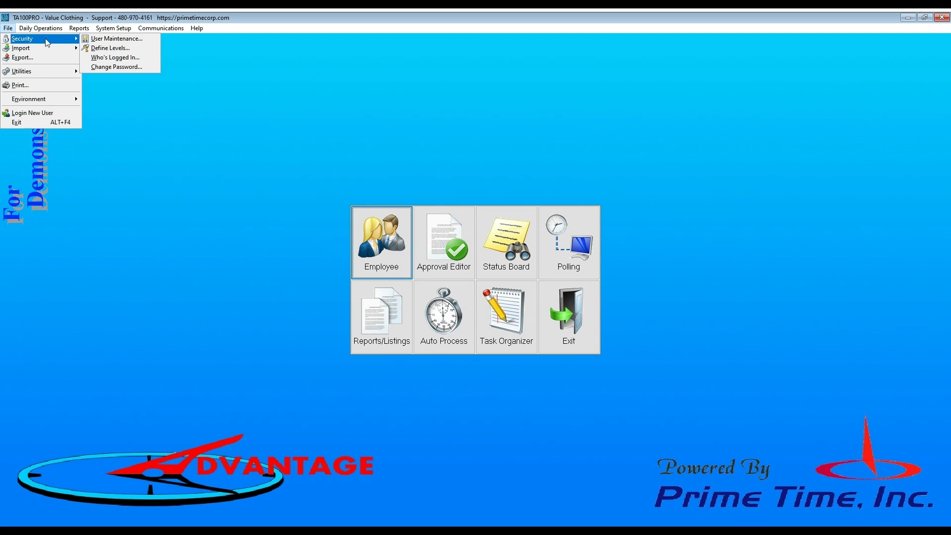
Start a new user record in user maintenance with MYUSER as the login and supervisor badge.
left_click(114, 43)
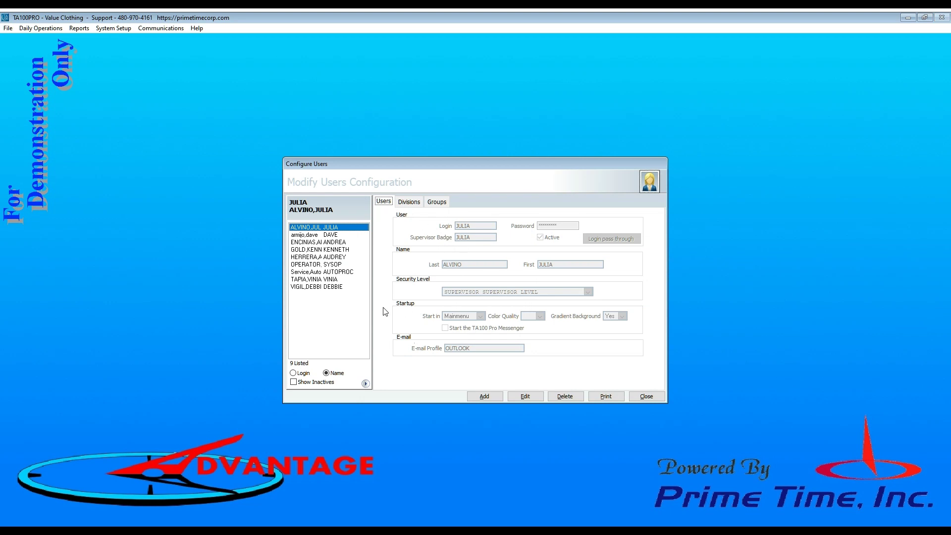
left_click(484, 396)
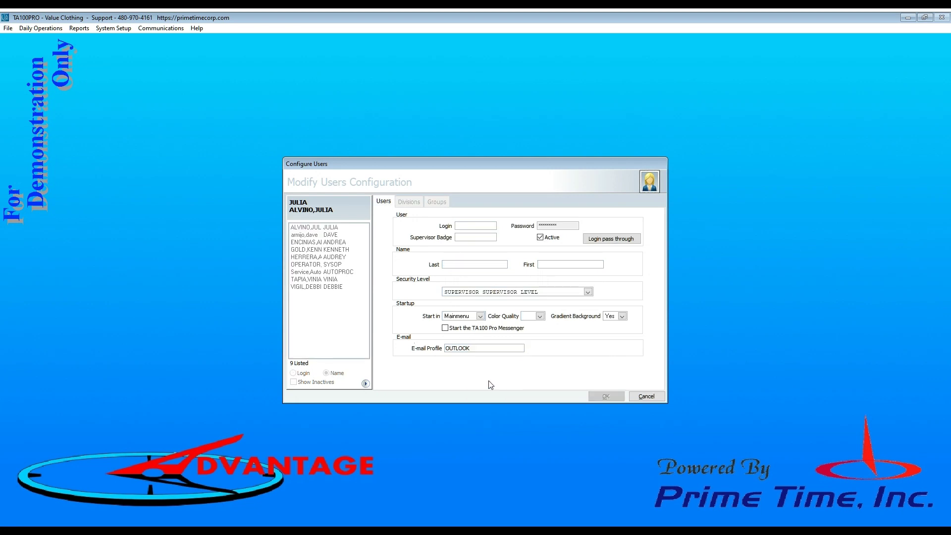
type("MYUSER")
left_click(481, 236)
left_click_drag(483, 237, 429, 242)
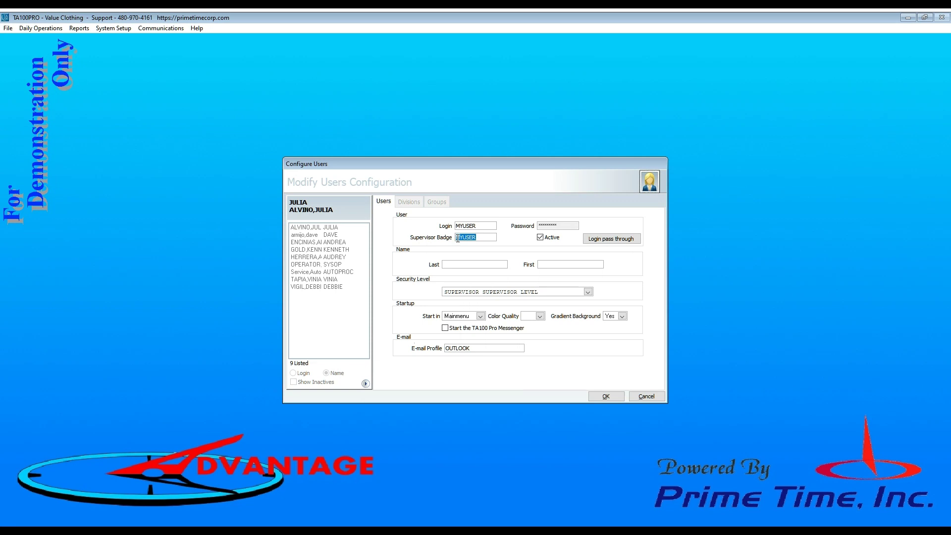
left_click(482, 237)
left_click_drag(482, 237, 446, 241)
left_click(480, 237)
Enter USER as the new user's last name and MY as the first name.
left_click(484, 267)
type("USER")
key("Tab")
type("MY")
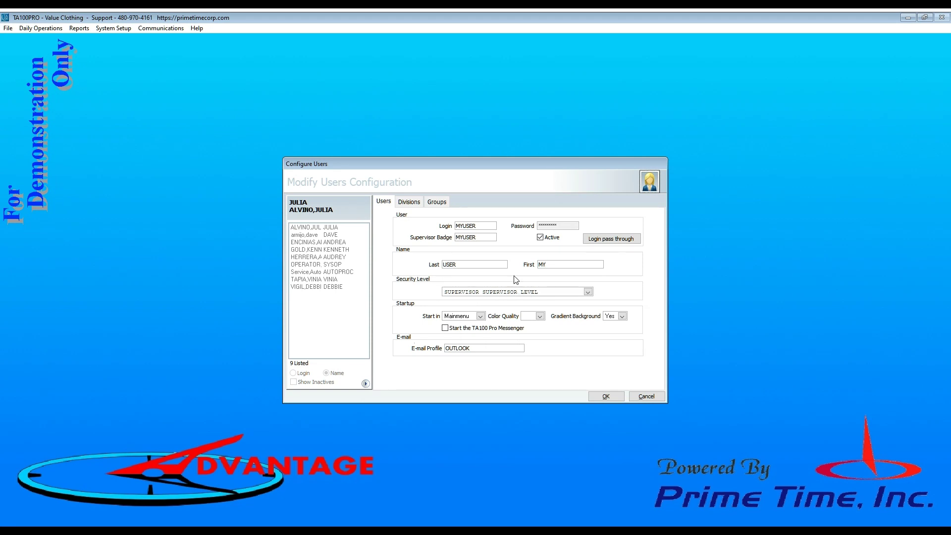
Give the new user the SUPERVISOR SUPERVISOR LEVEL security level and set the startup color quality to Low.
left_click(588, 292)
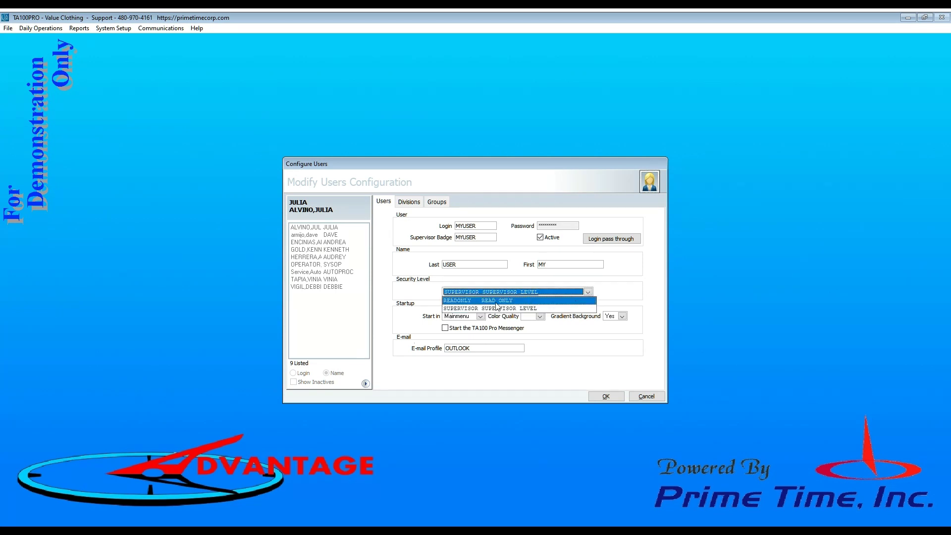
left_click(473, 309)
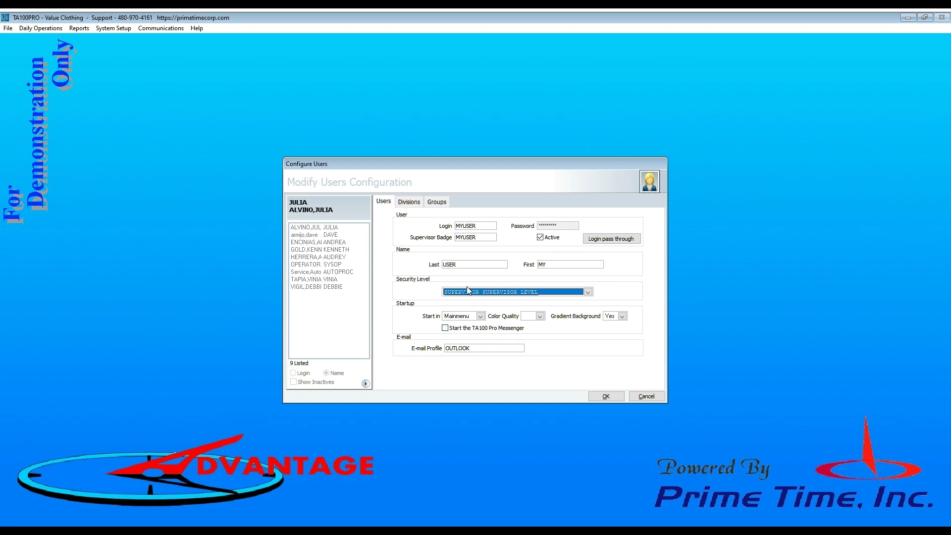
left_click(540, 316)
left_click(534, 326)
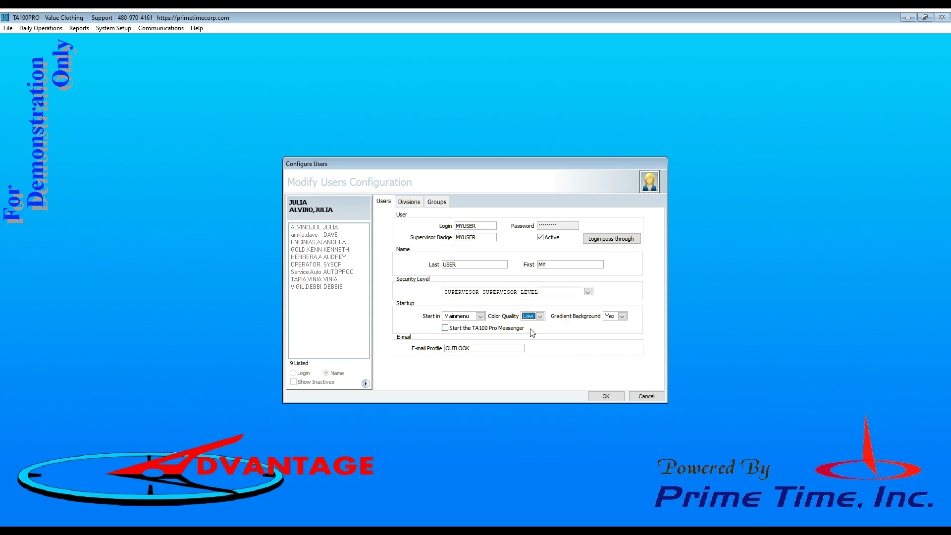
left_click(478, 347)
left_click_drag(478, 348, 445, 349)
Try selecting the new user's divisions by list with 1 Vida Encantada highlighted, and return the selection to All.
left_click(409, 202)
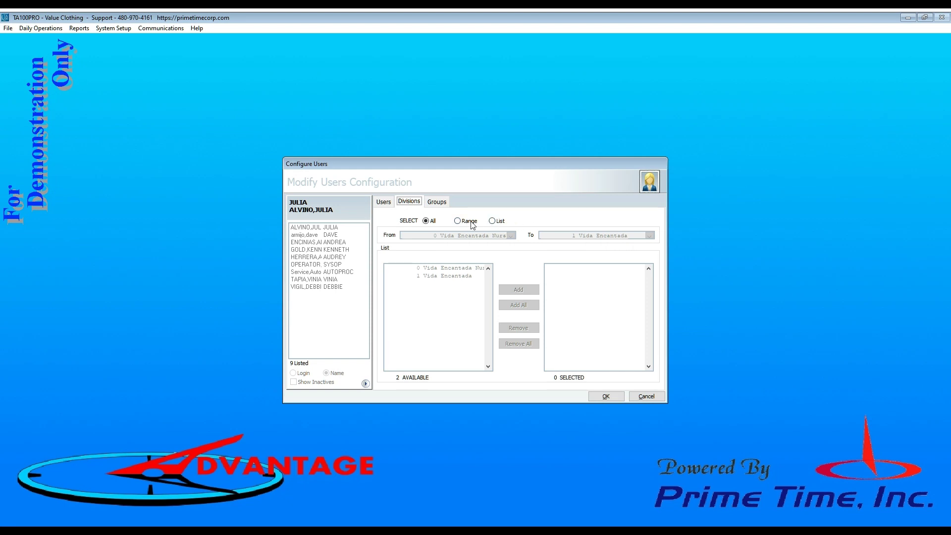
left_click(492, 221)
left_click(458, 276)
left_click(456, 269)
left_click(457, 277)
left_click(455, 269)
left_click(454, 276)
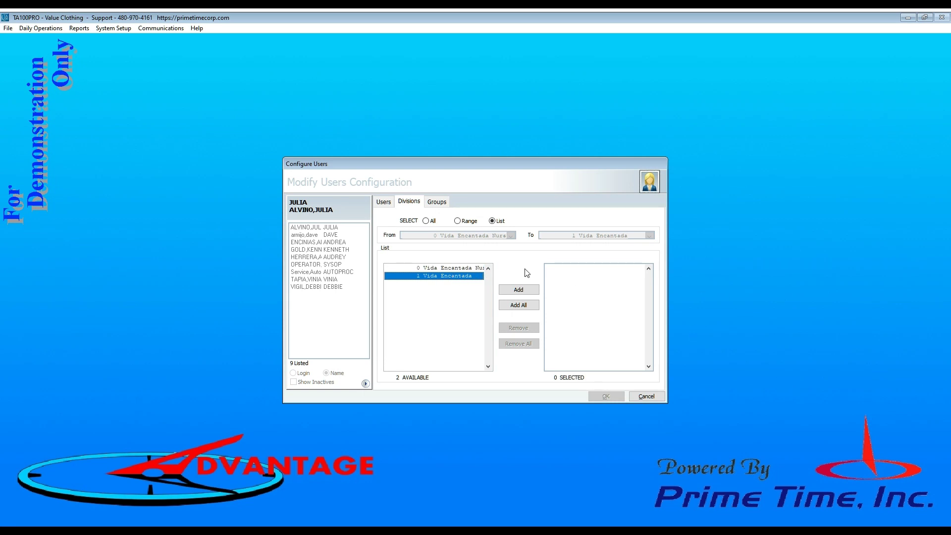
left_click(429, 221)
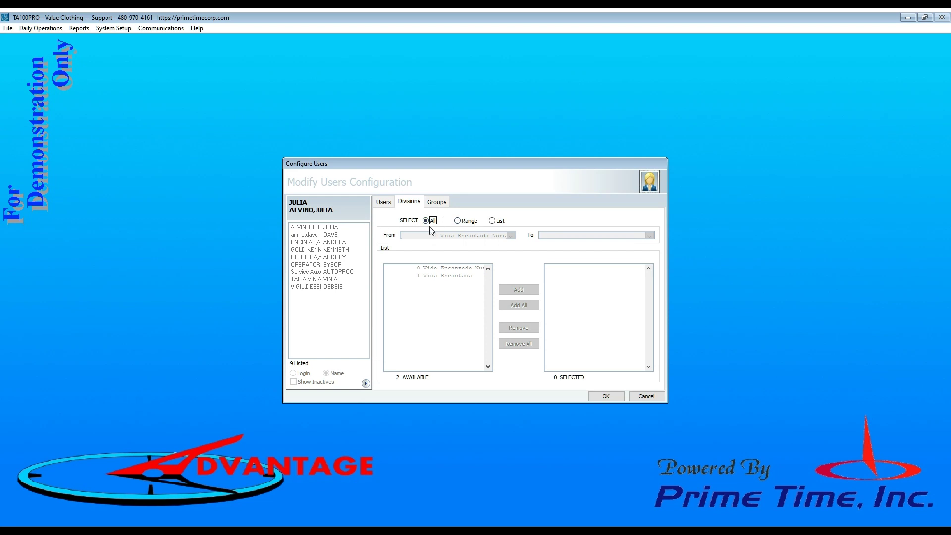
Try limiting the new user's groups to a list containing 120 NURSING, remove it, and return the selection to All.
left_click(436, 201)
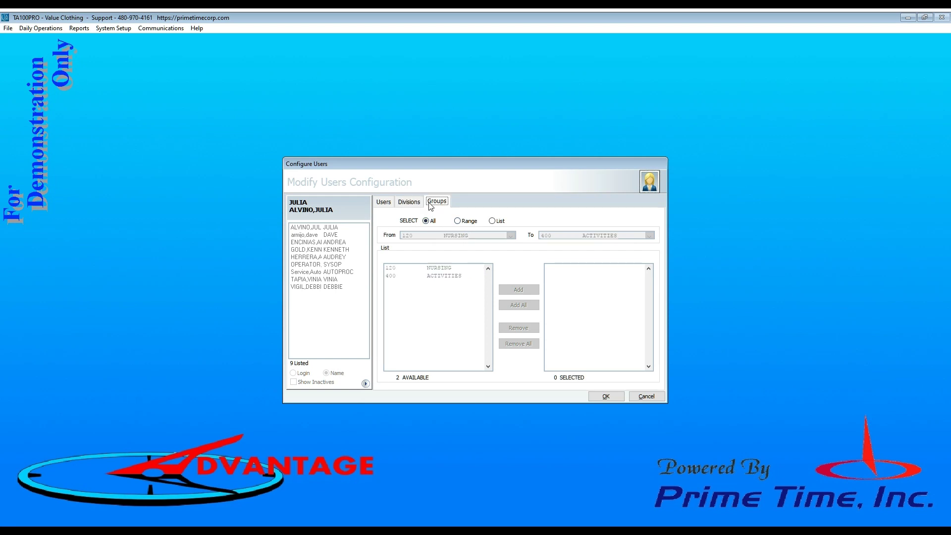
left_click(493, 221)
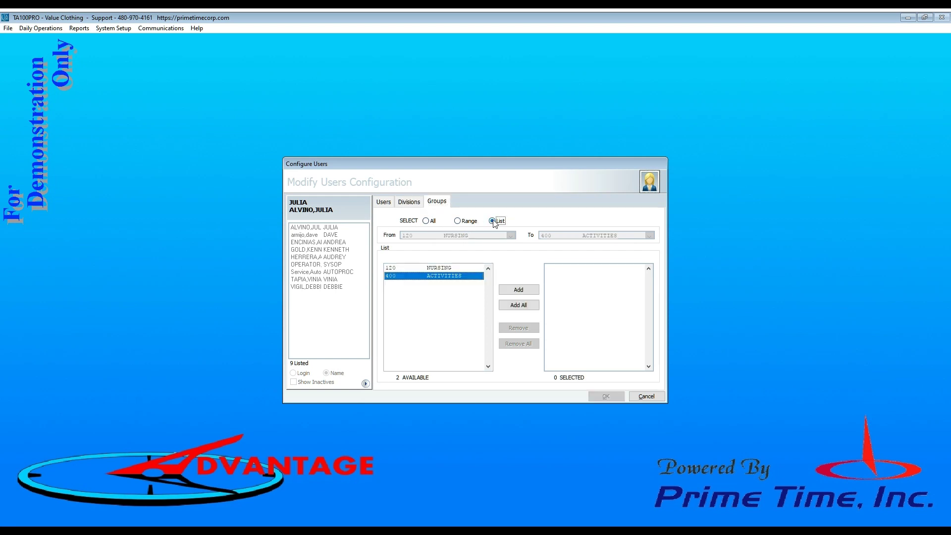
left_click(441, 268)
left_click(518, 290)
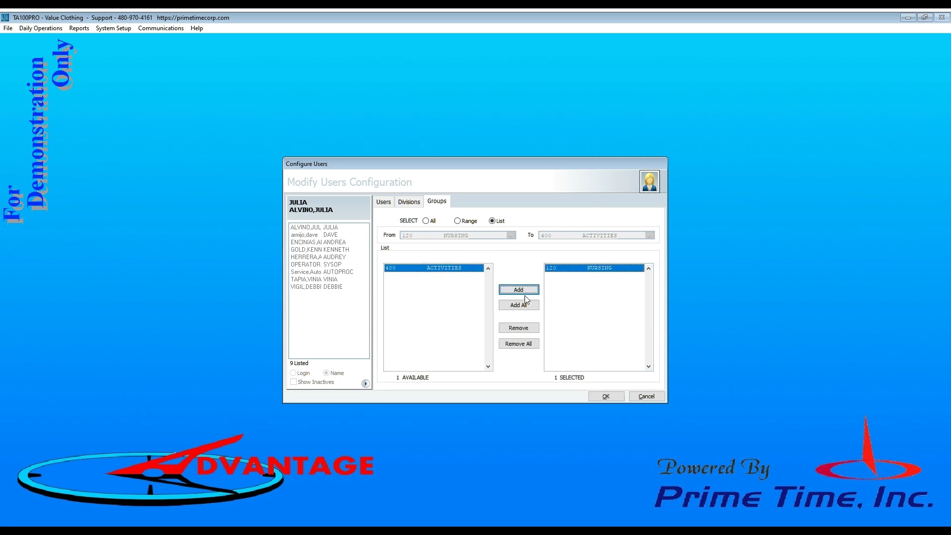
left_click(526, 330)
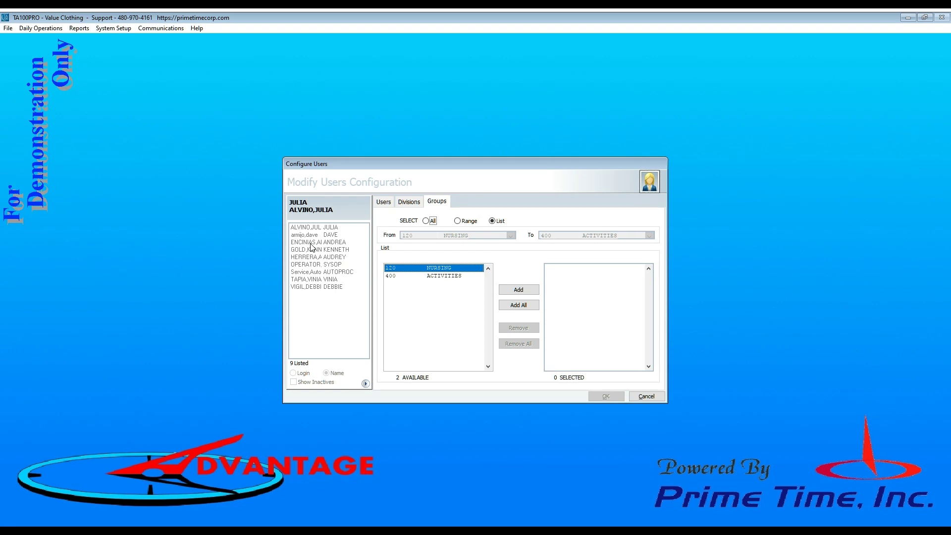
left_click(426, 221)
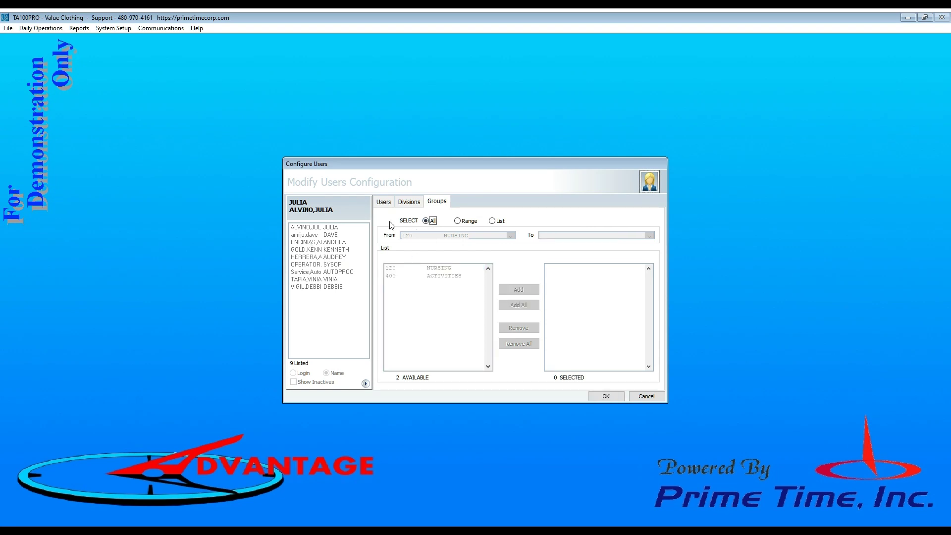
Return to the new user's general settings and reselect the SUPERVISOR SUPERVISOR LEVEL security level.
left_click(383, 203)
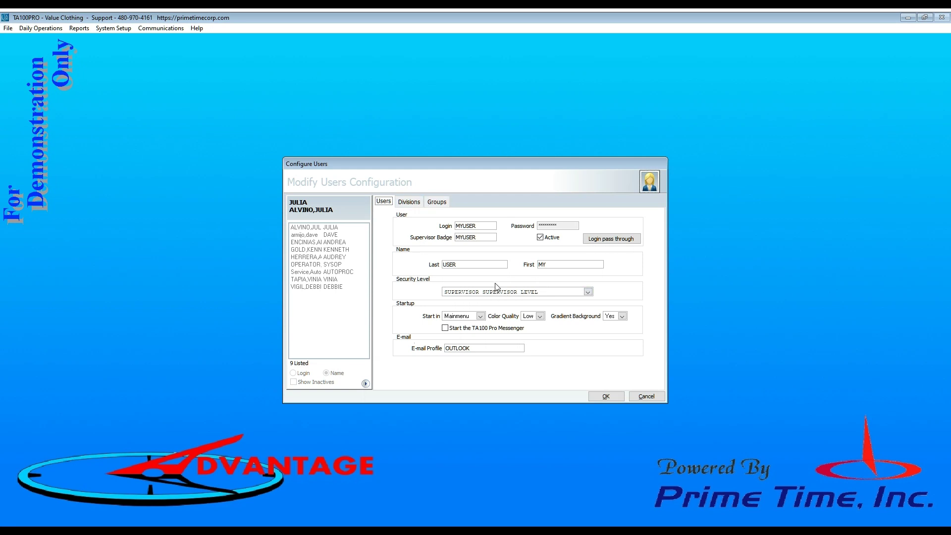
left_click(485, 293)
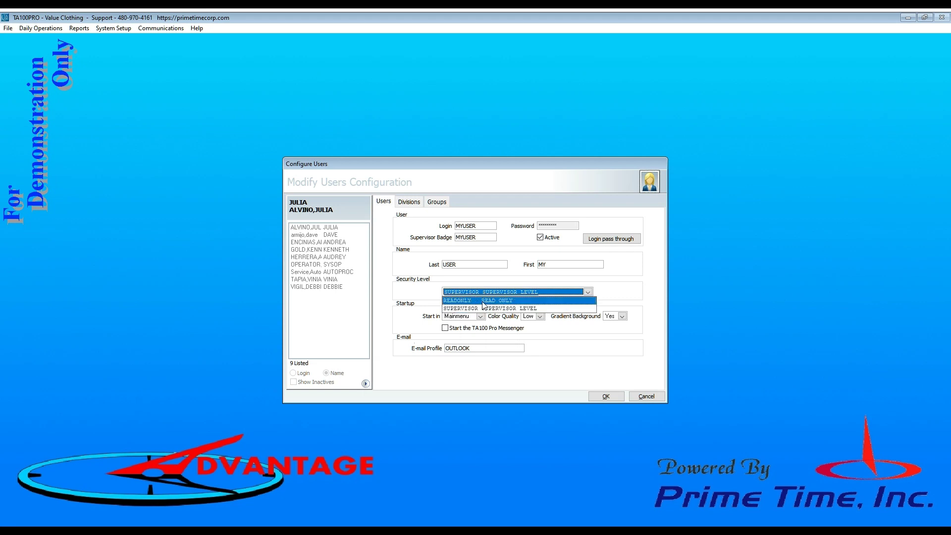
left_click(500, 278)
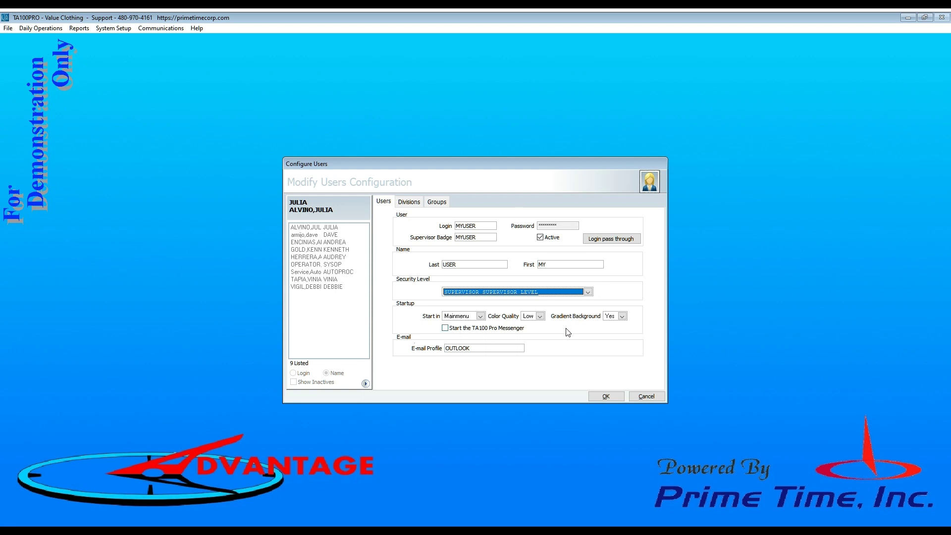
left_click(525, 293)
left_click(500, 310)
Enter and confirm the new user's account password, and save the user record.
left_click(548, 225)
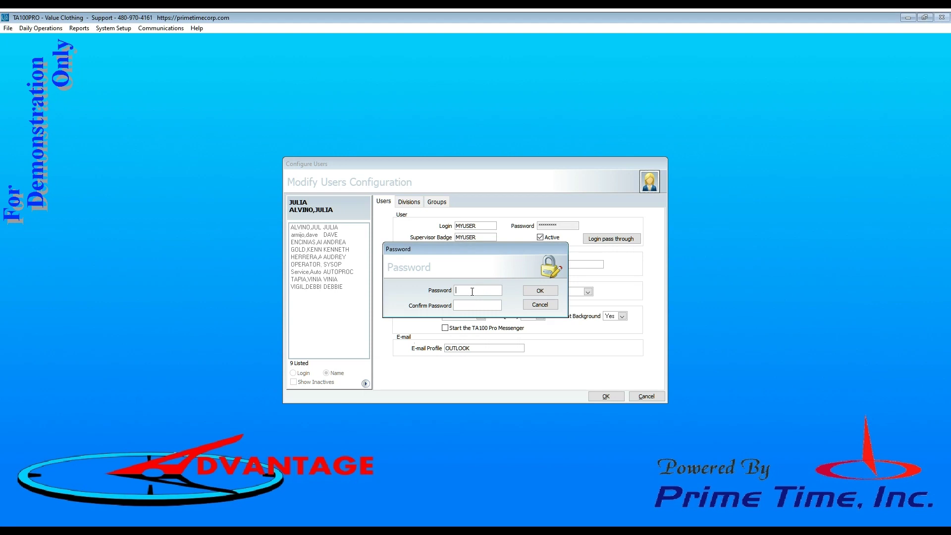
type("*********")
left_click(539, 293)
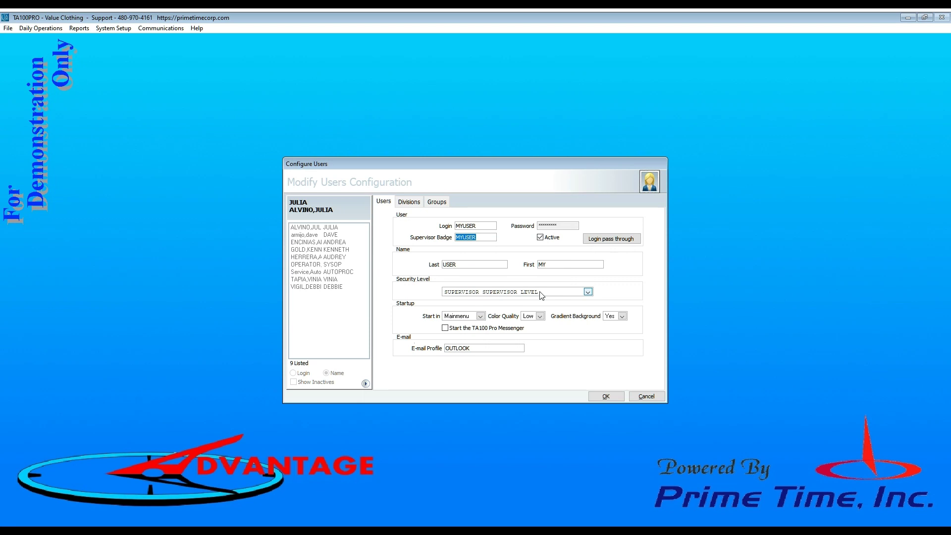
left_click(603, 396)
left_click(651, 399)
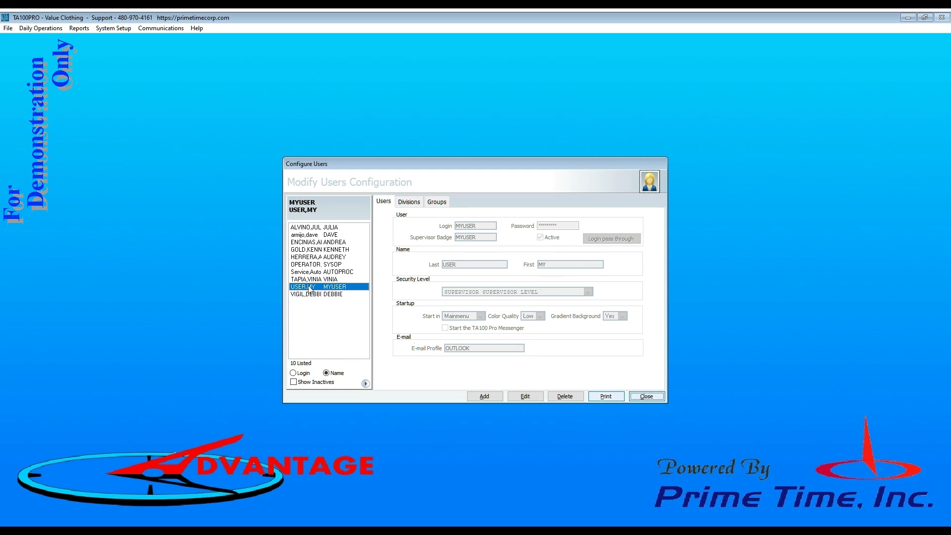
left_click(636, 397)
Log in as the new user MYUSER with the account password.
left_click(8, 28)
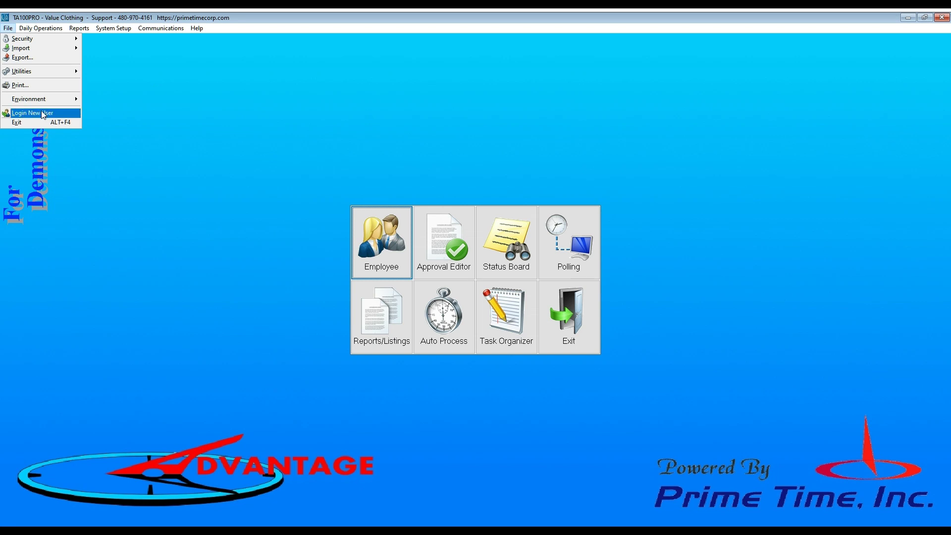
left_click(40, 114)
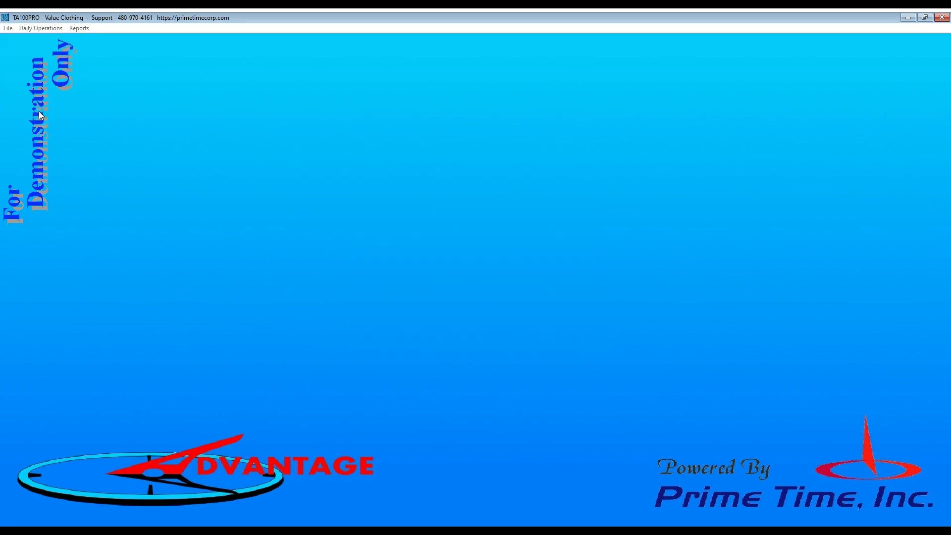
type("MYUSER")
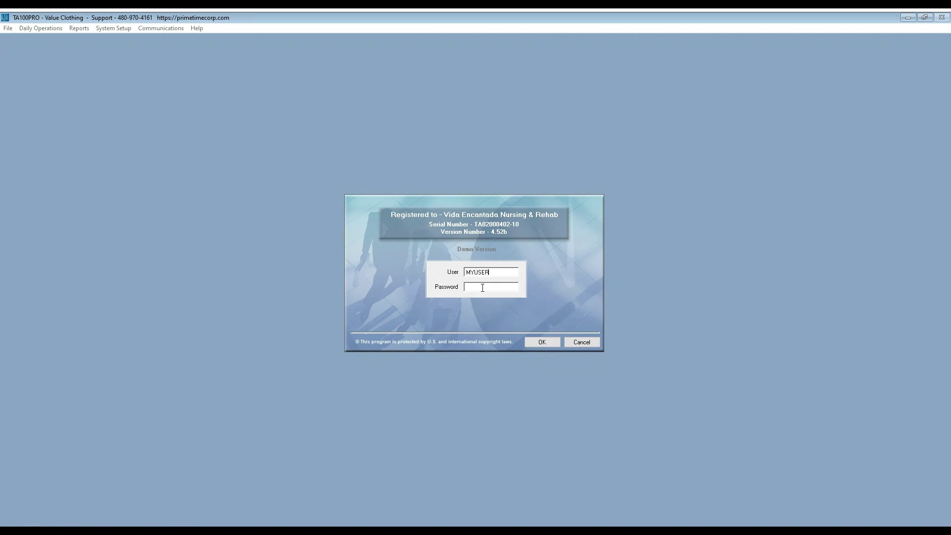
left_click(541, 341)
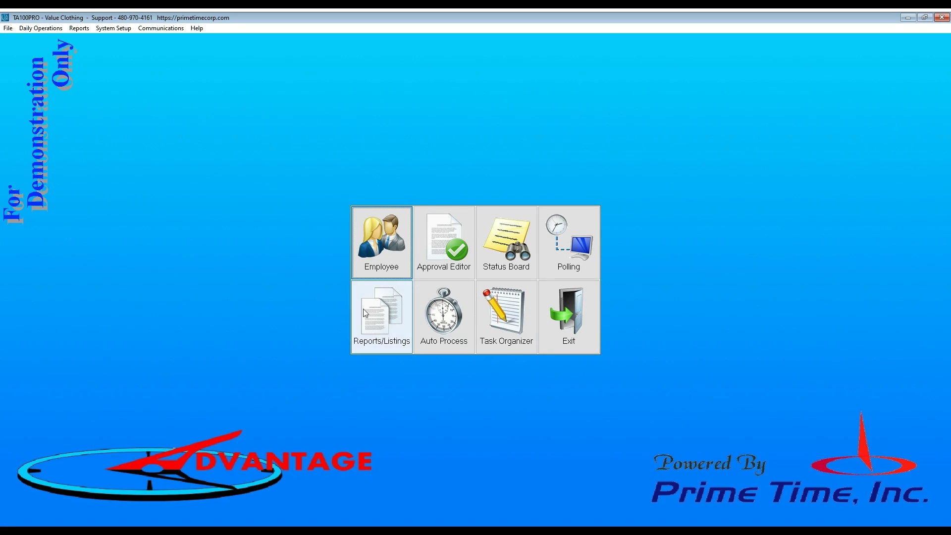
Run the Hours period report with employees chosen as Individuals.
left_click(366, 312)
left_click(469, 270)
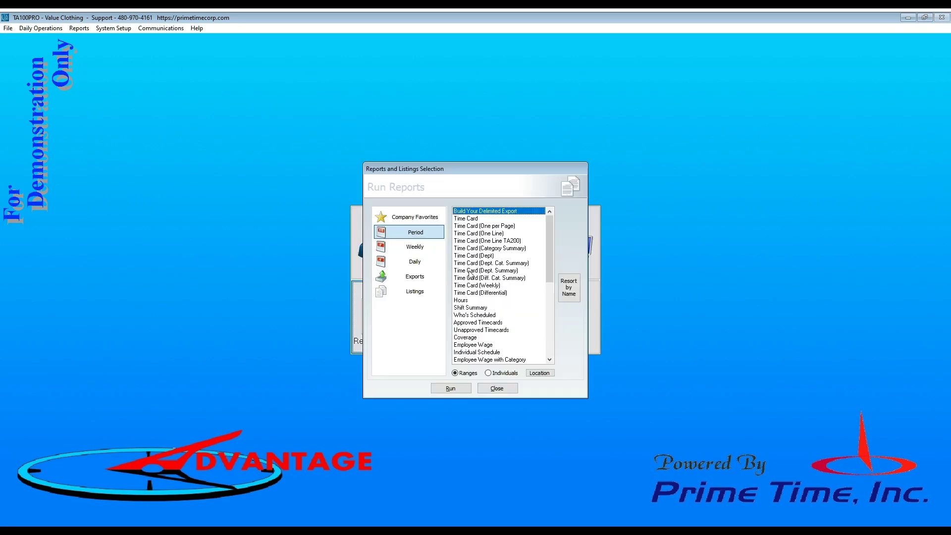
left_click(490, 372)
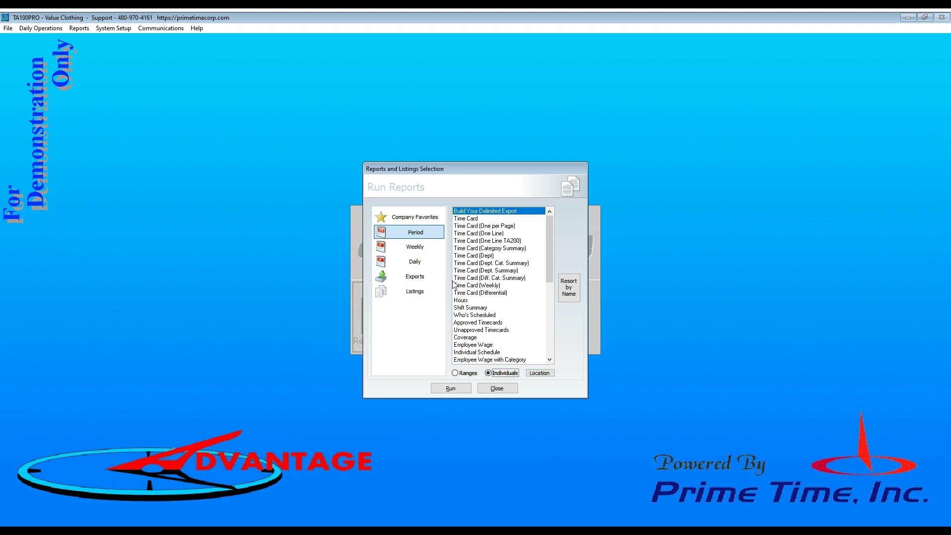
left_click(457, 300)
left_click(451, 390)
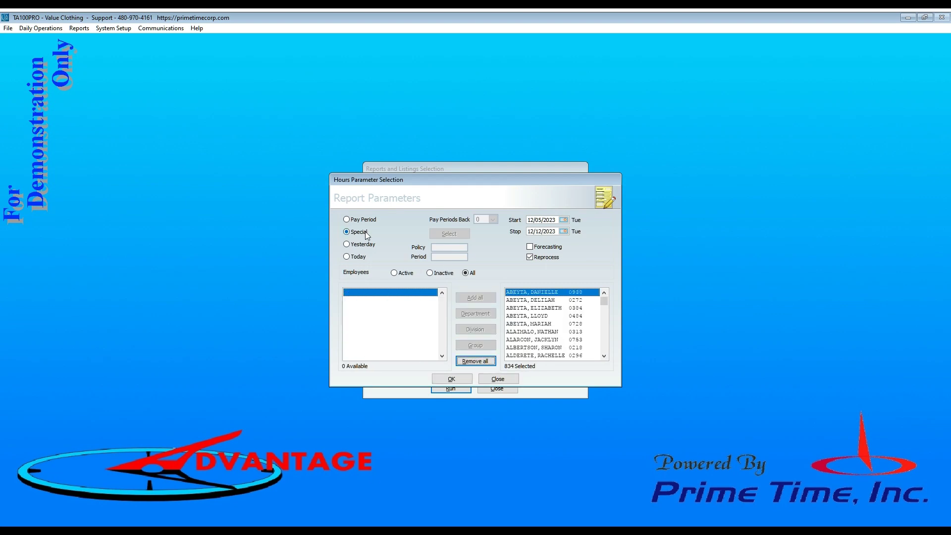
Set the Hours report to the pay period of policy 001 Daytime RN MedTech Etc. and output it to the screen.
left_click(347, 219)
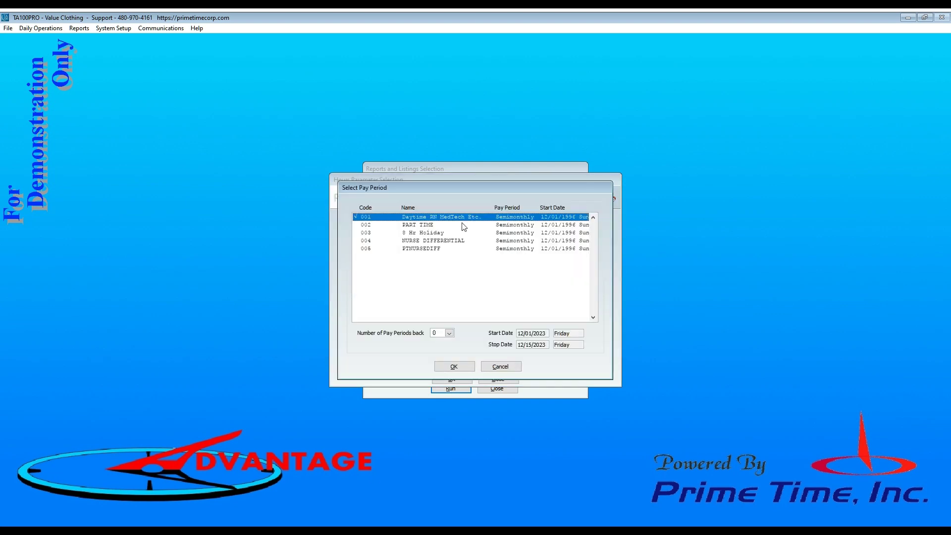
left_click(416, 237)
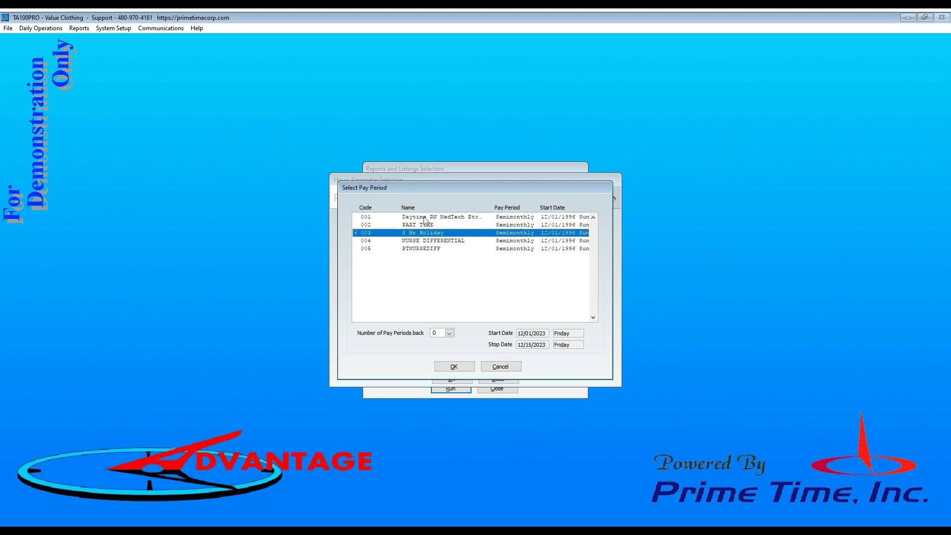
left_click(420, 218)
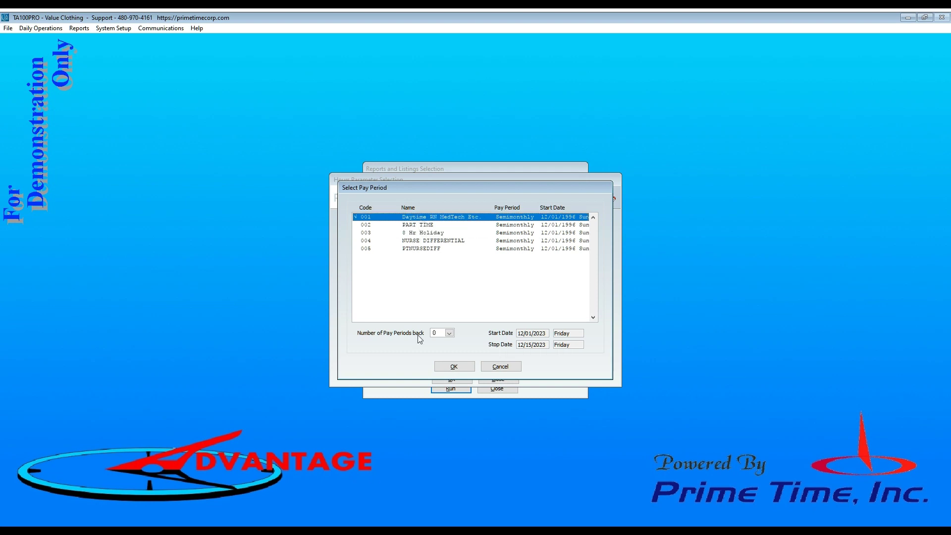
left_click(455, 367)
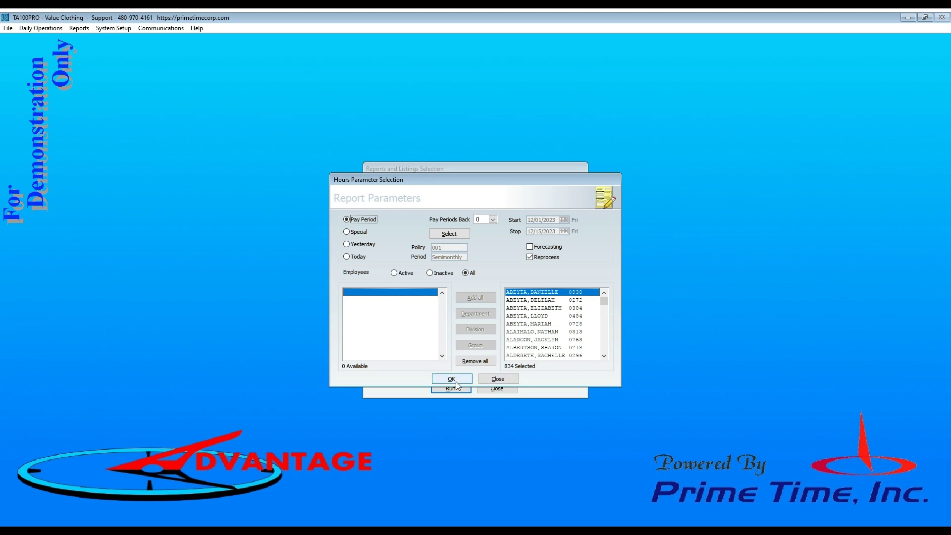
left_click(459, 380)
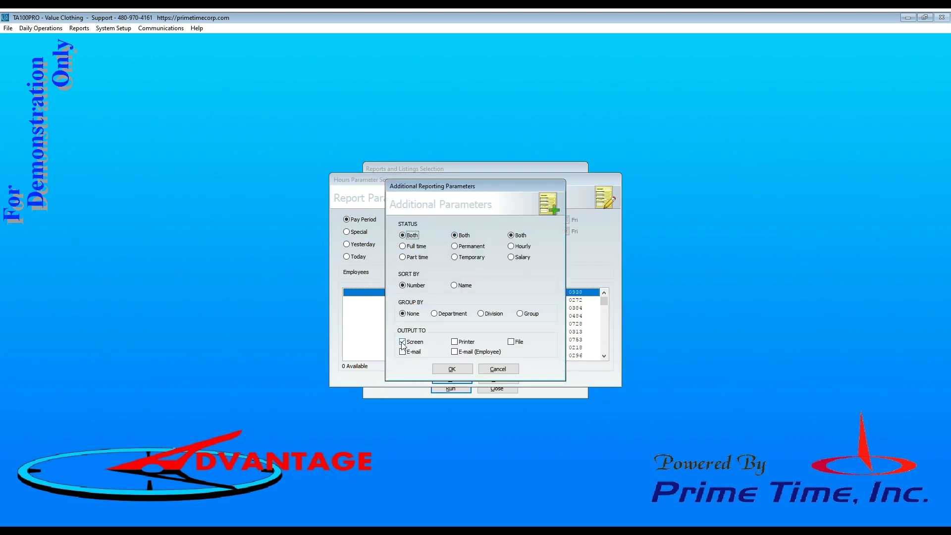
left_click(452, 369)
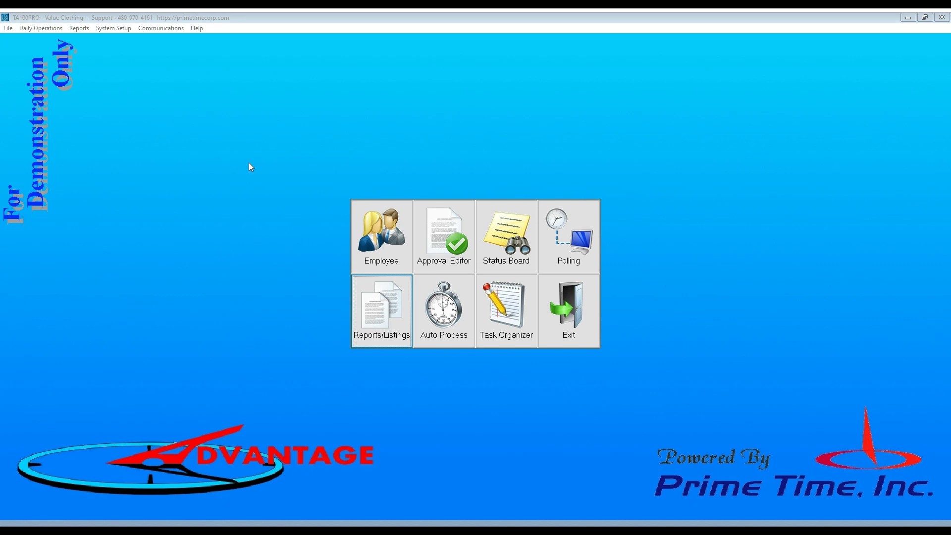
Open the user maintenance list and view the AUTOPROC, MYUSER and last-listed user records.
left_click(7, 30)
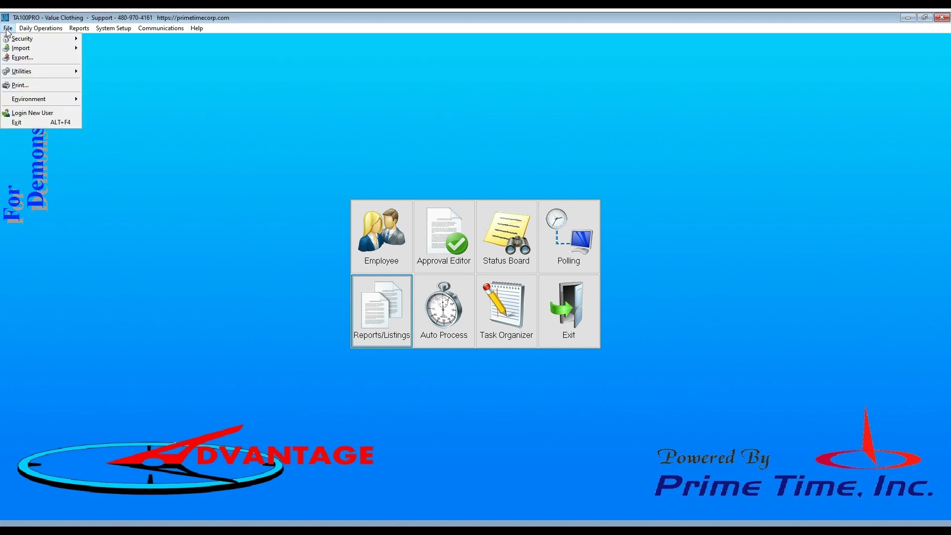
mouse_move(22, 41)
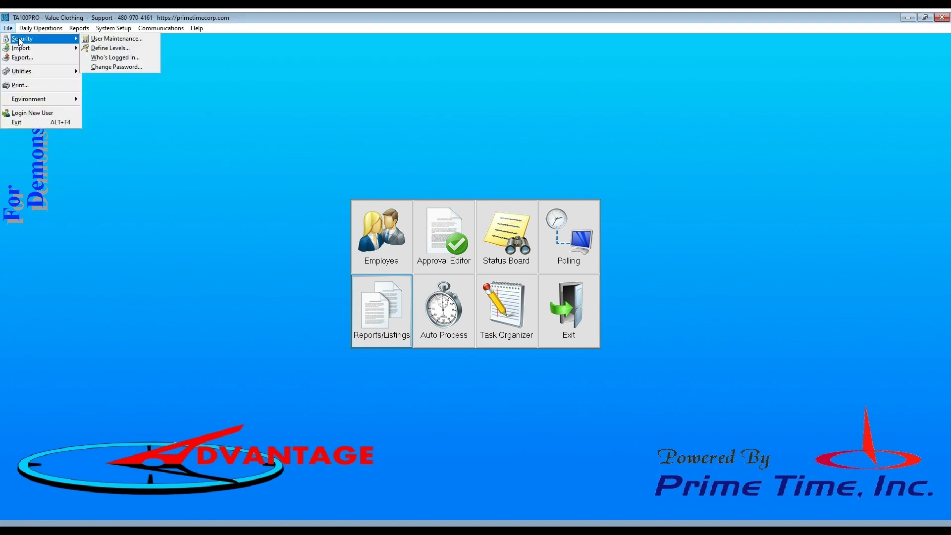
left_click(114, 42)
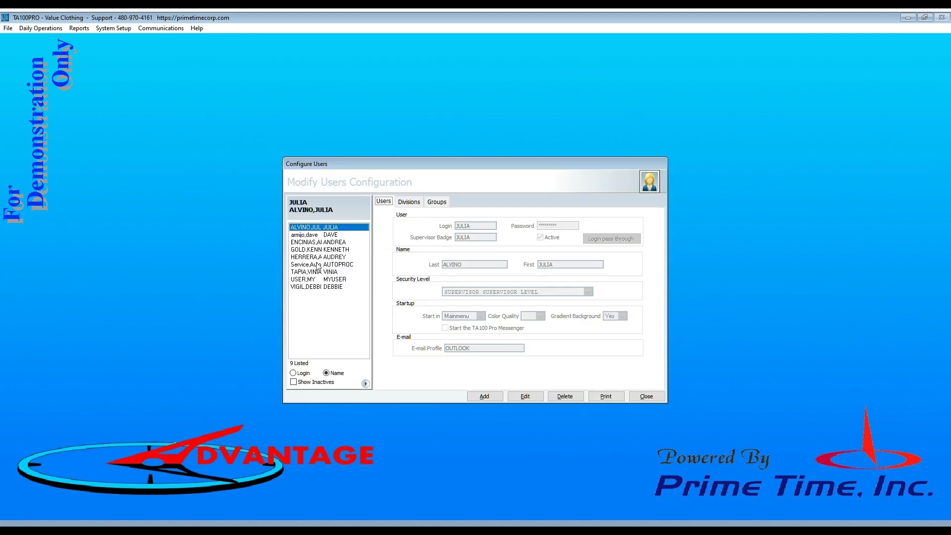
left_click(317, 264)
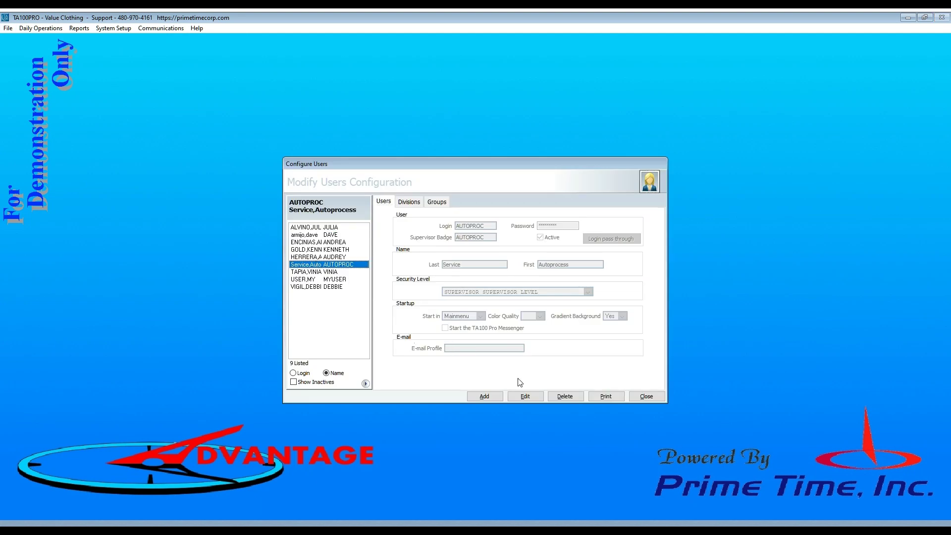
left_click(308, 280)
left_click(308, 287)
Edit the third-listed user, who has the READONLY security level, to make the account inactive, and save the record.
left_click(307, 242)
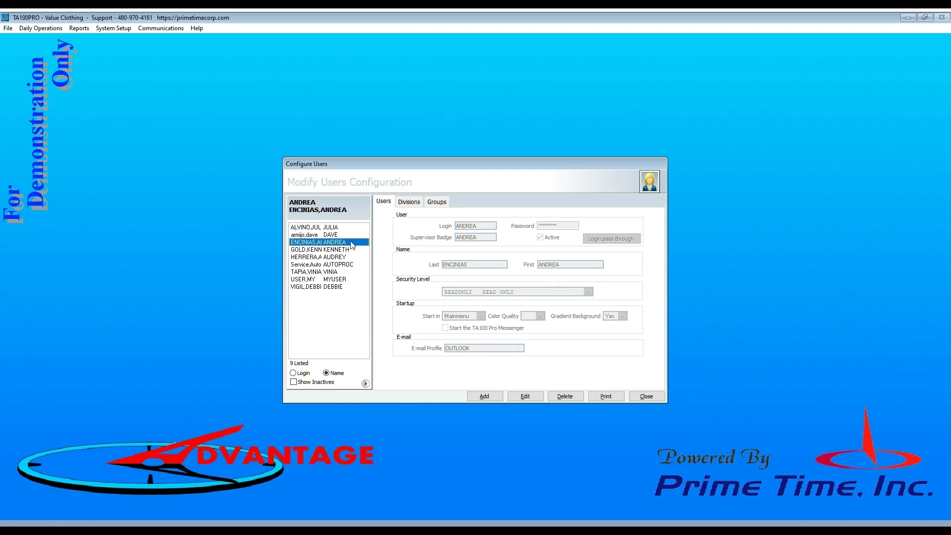
left_click(525, 397)
left_click(540, 238)
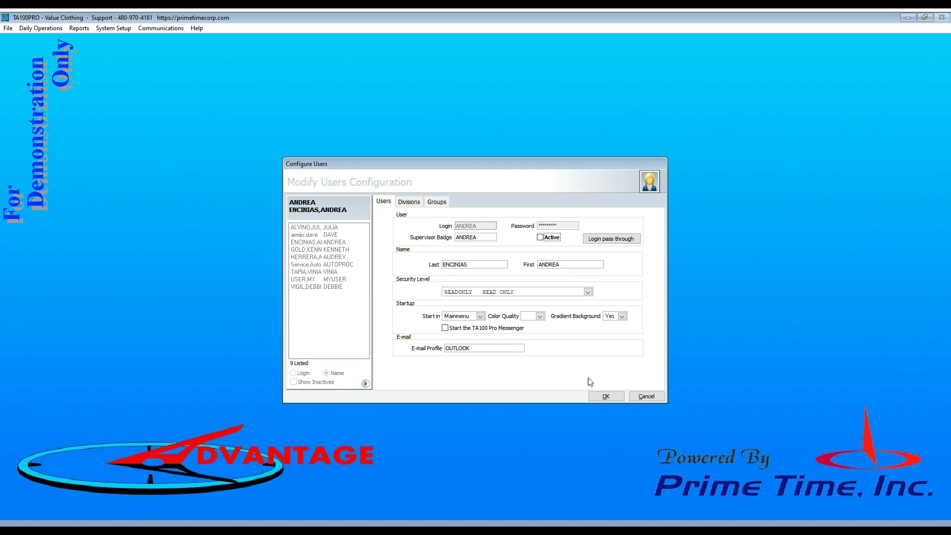
left_click(605, 396)
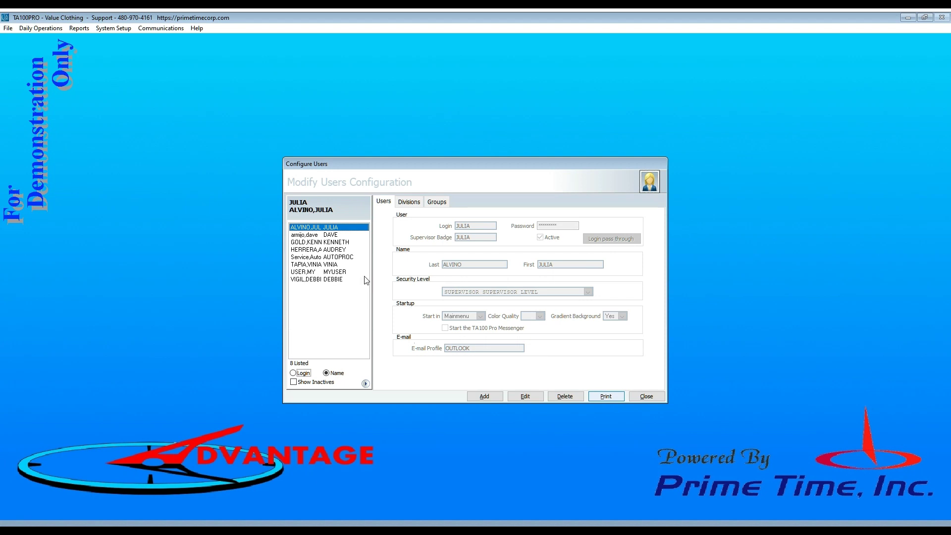
Include inactive users in the user list, order it by login, and close the user configuration.
left_click(295, 382)
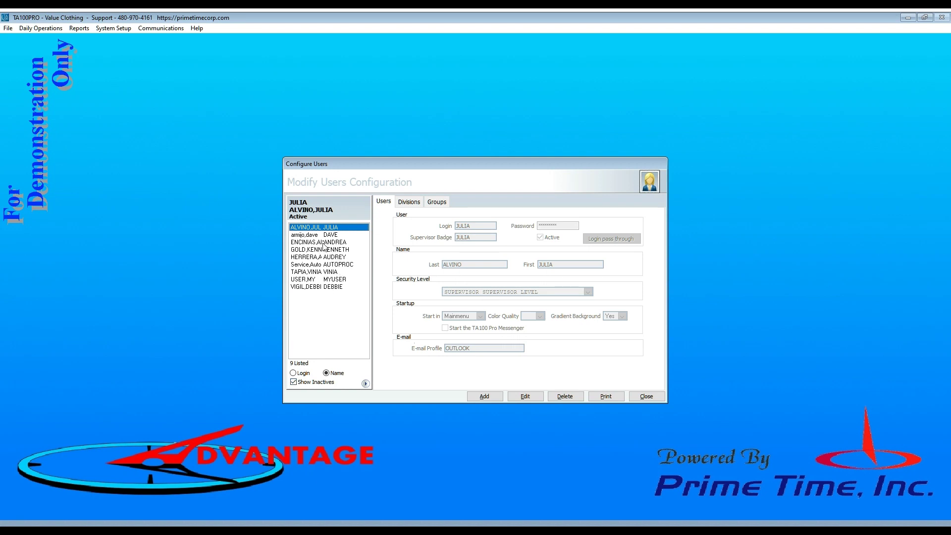
left_click(293, 373)
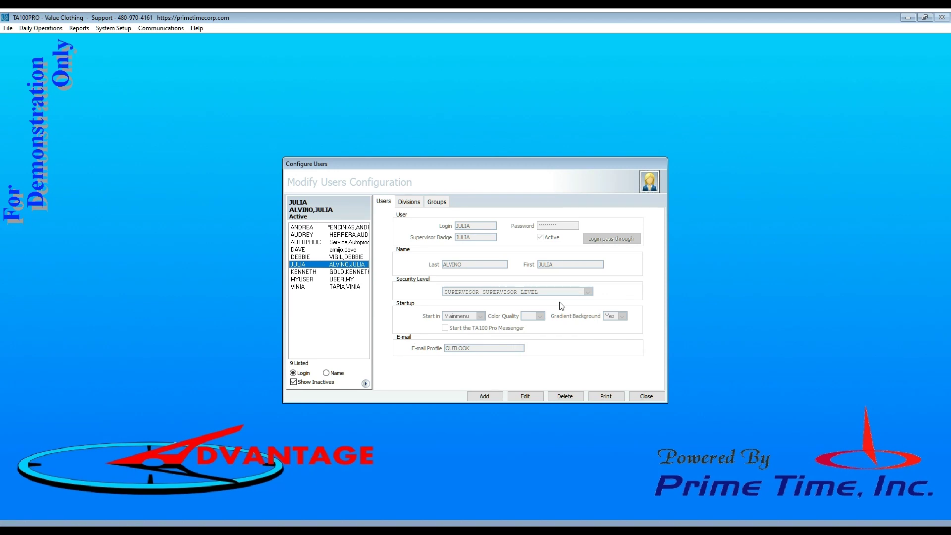
left_click(646, 396)
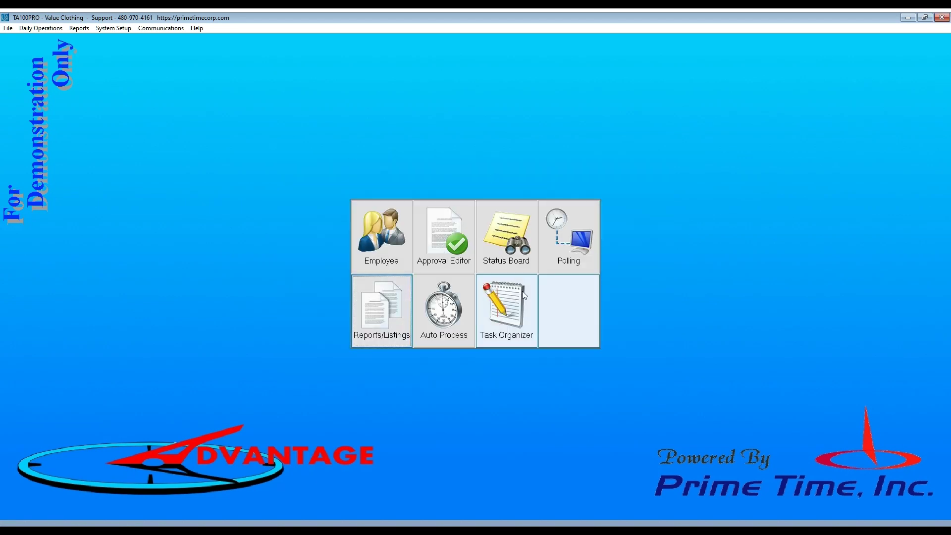